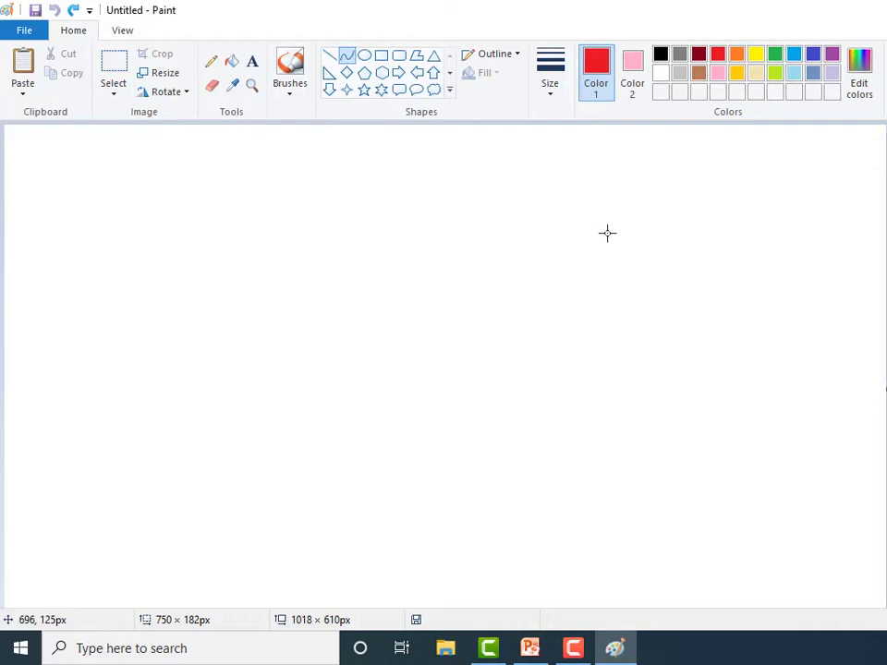
Step: Set up the Polygon shape tool with the thickest line size, a natural pencil outline and a watercolor fill
{"action": "left_click", "coordinate": [418, 57]}
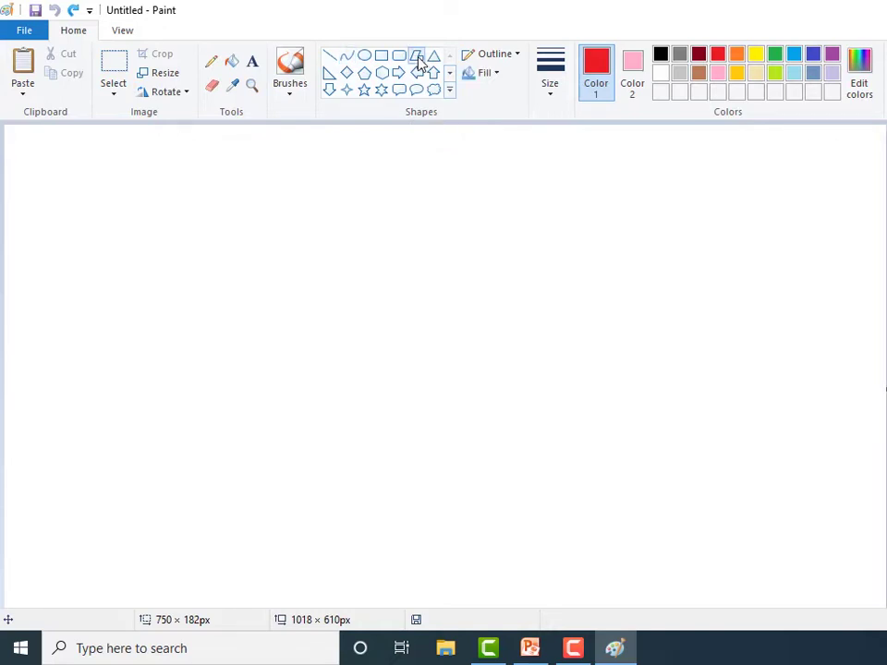
{"action": "left_click", "coordinate": [550, 96]}
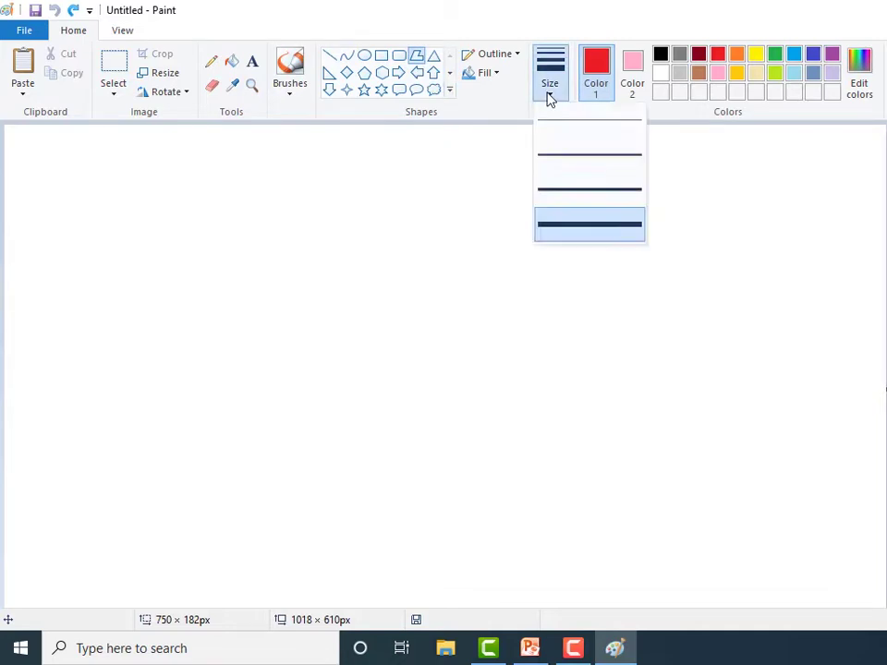
{"action": "left_click", "coordinate": [580, 223]}
{"action": "left_click", "coordinate": [517, 57]}
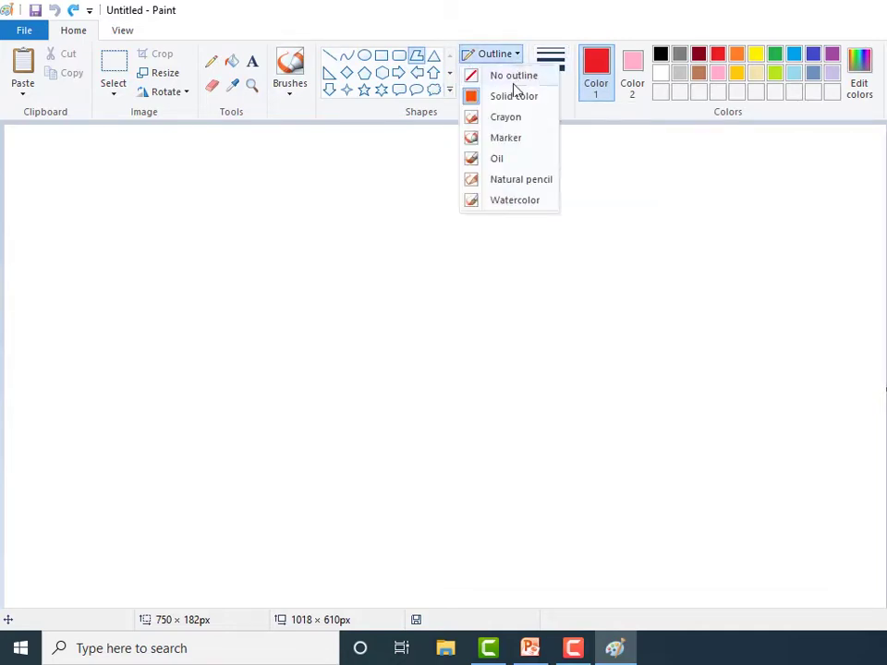
{"action": "left_click", "coordinate": [517, 181]}
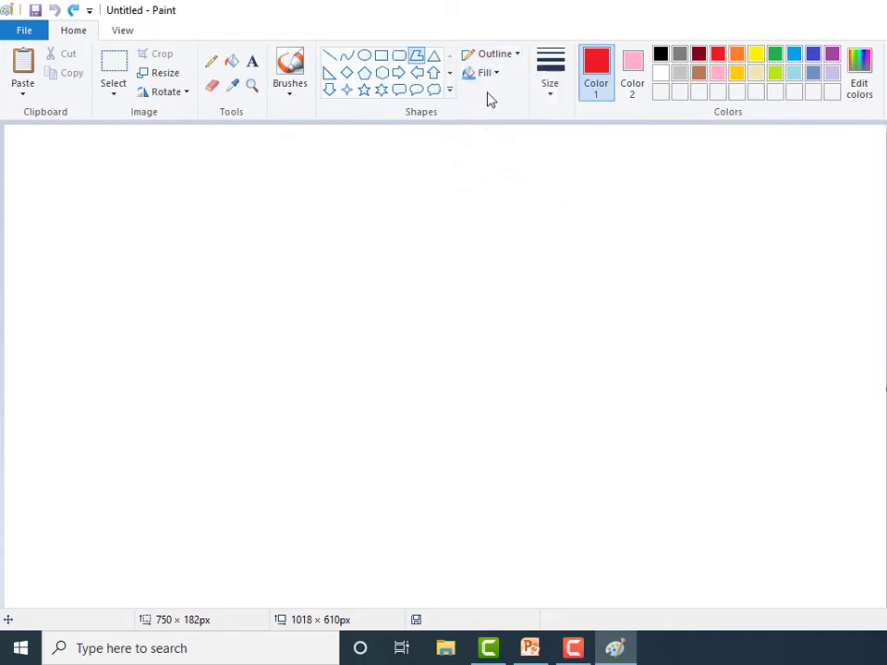
{"action": "left_click", "coordinate": [498, 79]}
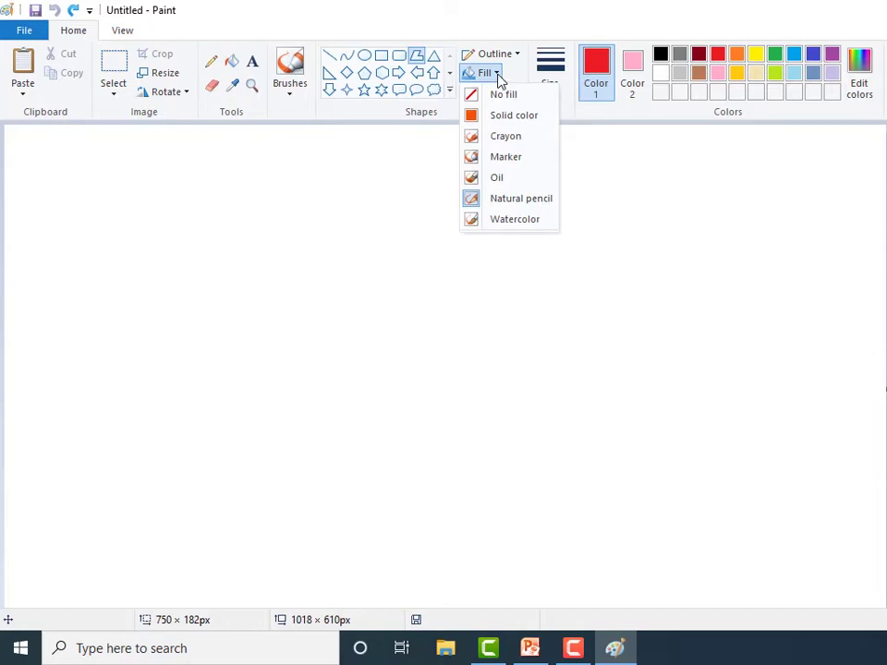
{"action": "left_click", "coordinate": [521, 222]}
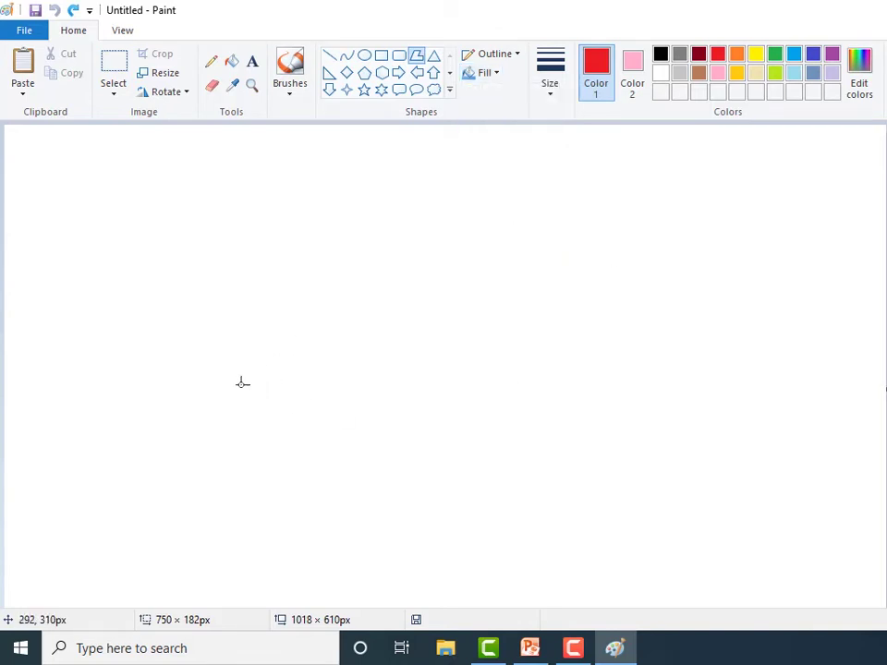
Step: Draw a closed five-sided dark red polygon about 318 × 259 px in the left-centre area of the canvas
{"action": "left_click_drag", "start_coordinate": [71, 208], "coordinate": [70, 208]}
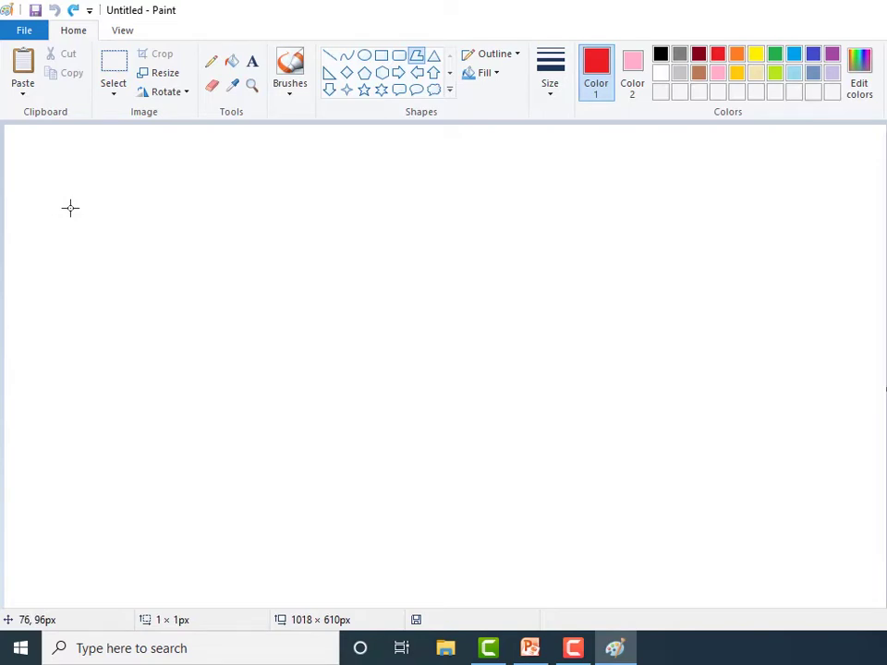
{"action": "left_click_drag", "start_coordinate": [281, 277], "coordinate": [215, 418]}
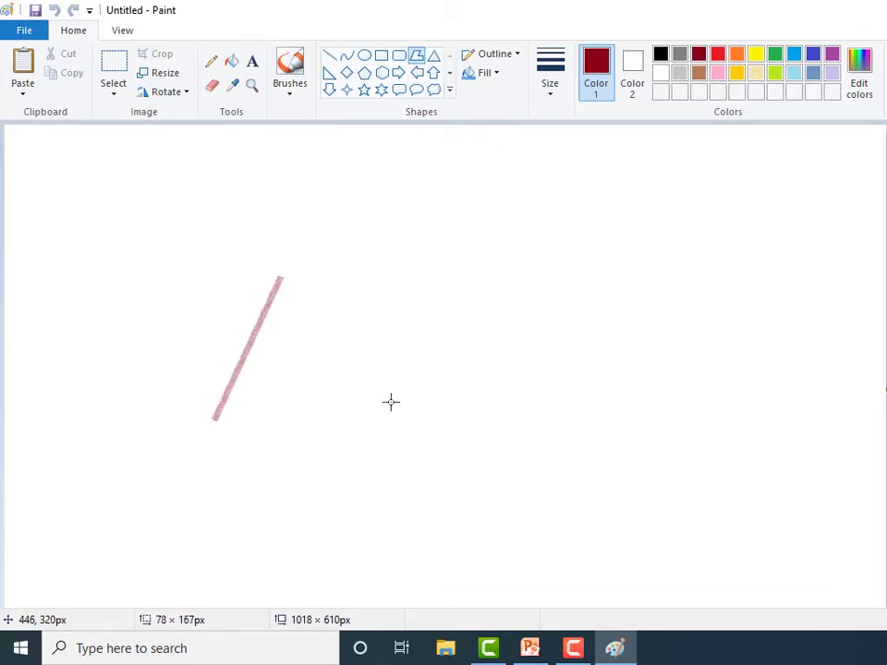
{"action": "left_click", "coordinate": [403, 377]}
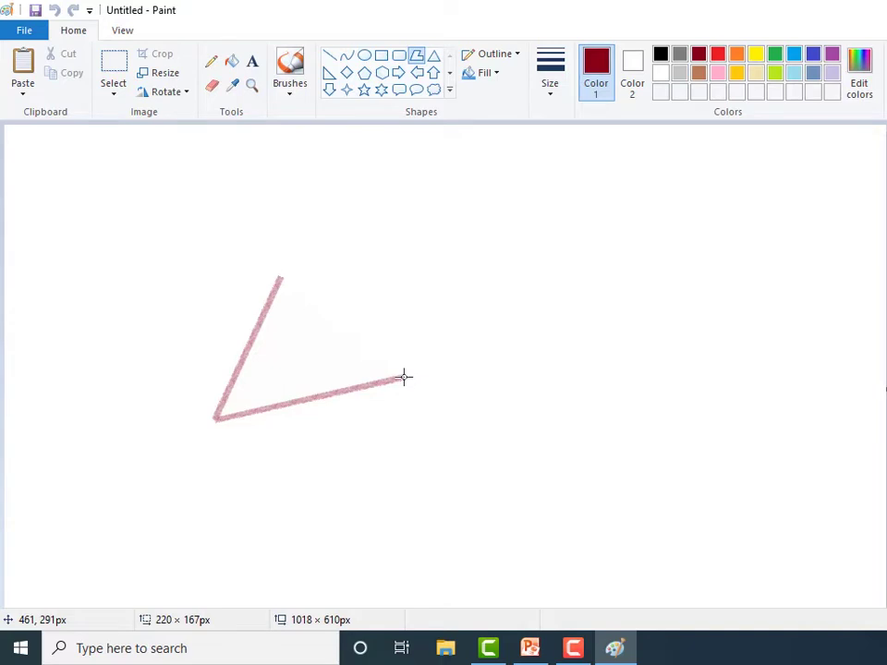
{"action": "left_click", "coordinate": [488, 292]}
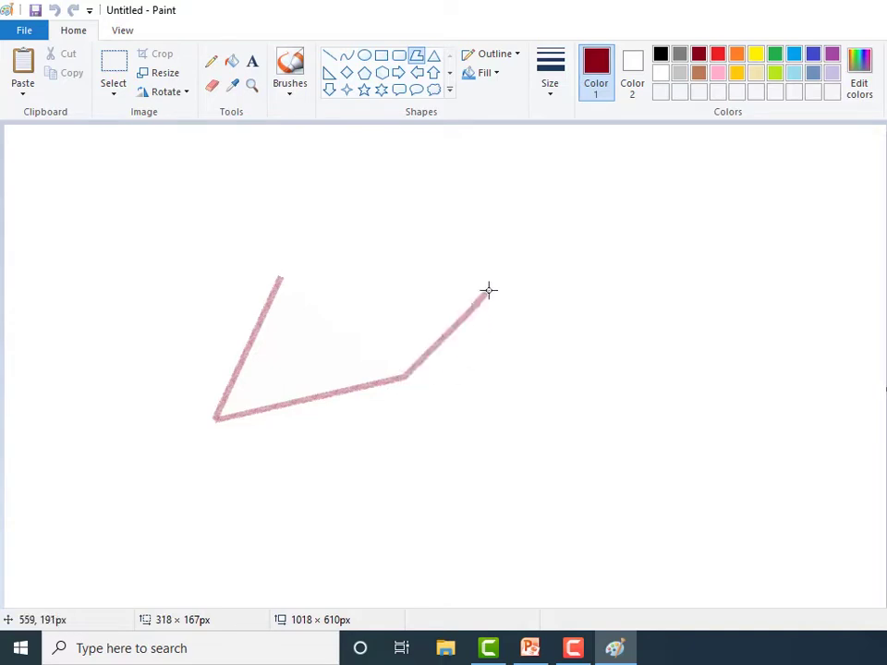
{"action": "left_click", "coordinate": [436, 199]}
{"action": "double_click", "coordinate": [278, 269]}
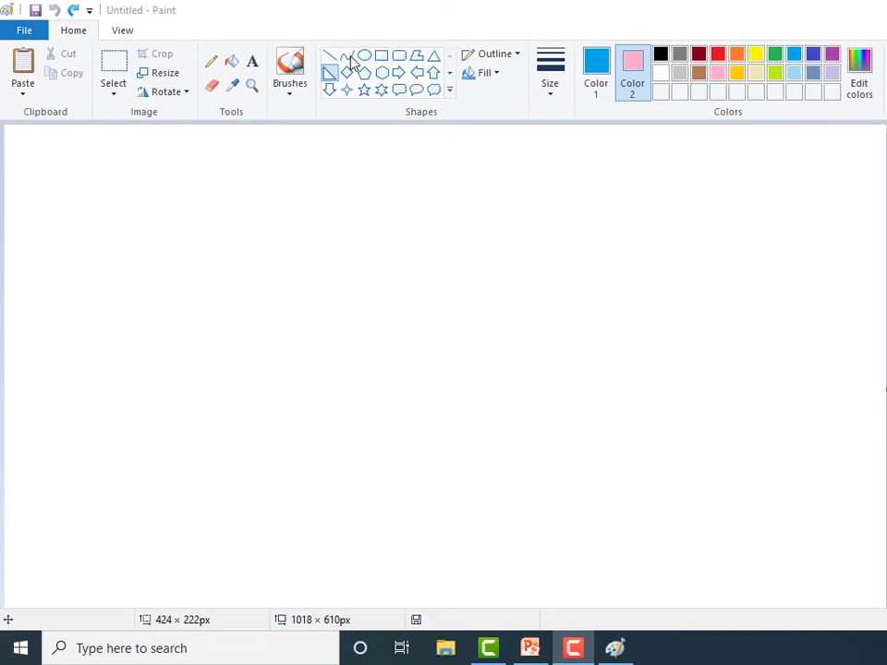
Step: Set up the Curve tool with a solid color outline, the thickest line size and red as Color 1
{"action": "left_click", "coordinate": [349, 60]}
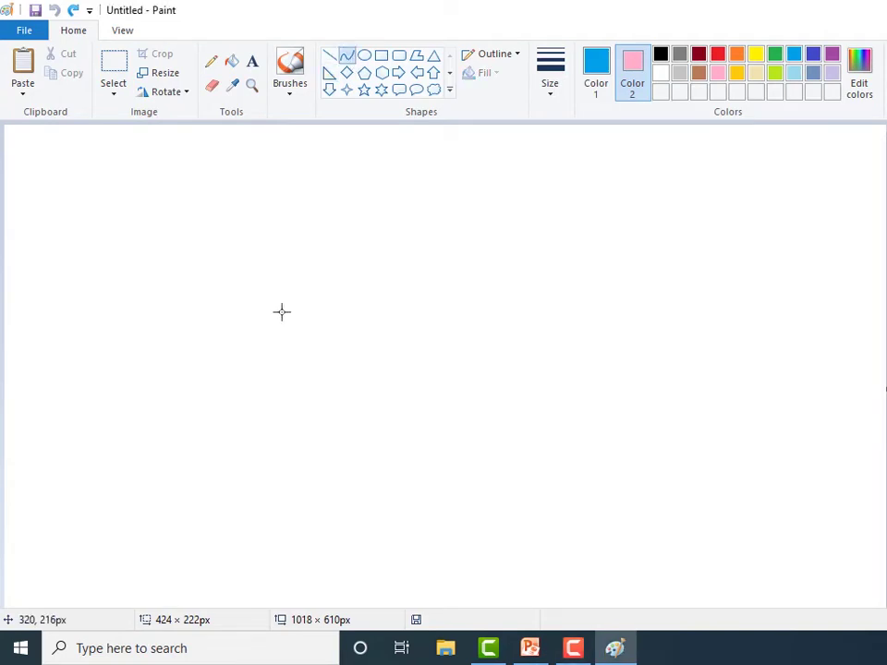
{"action": "left_click", "coordinate": [495, 54]}
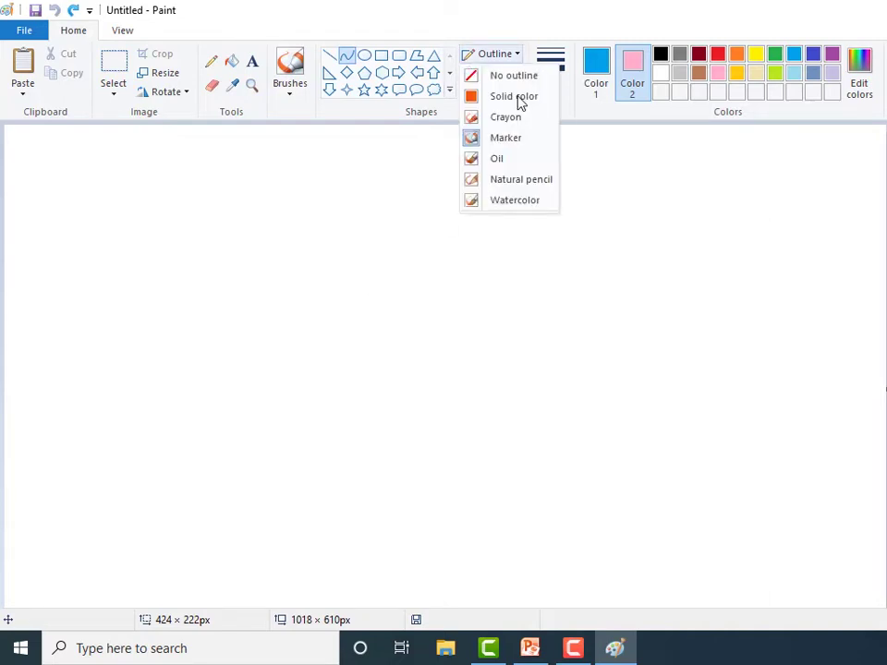
{"action": "left_click", "coordinate": [510, 97]}
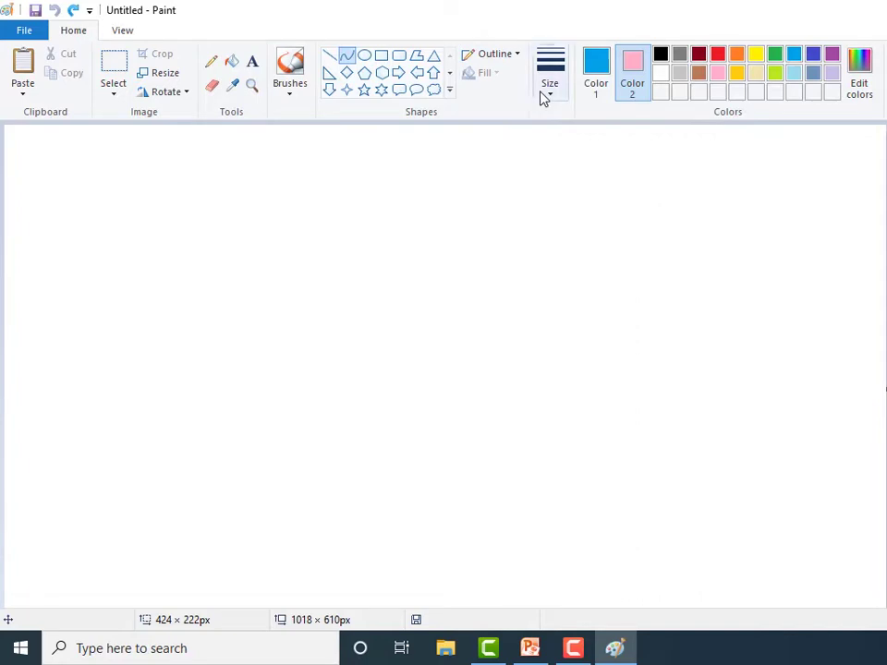
{"action": "left_click", "coordinate": [551, 98]}
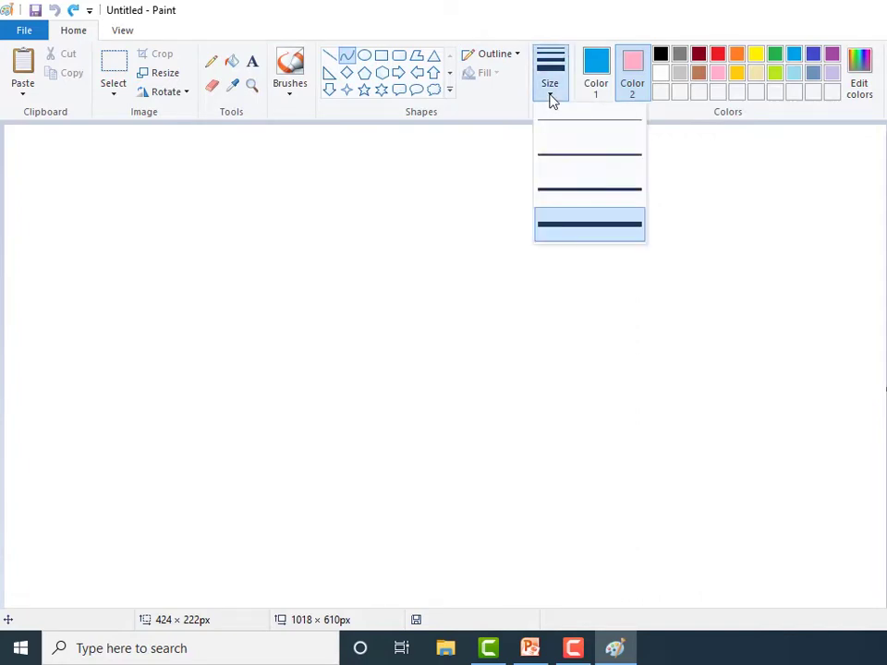
{"action": "left_click", "coordinate": [578, 230]}
{"action": "left_click", "coordinate": [606, 67]}
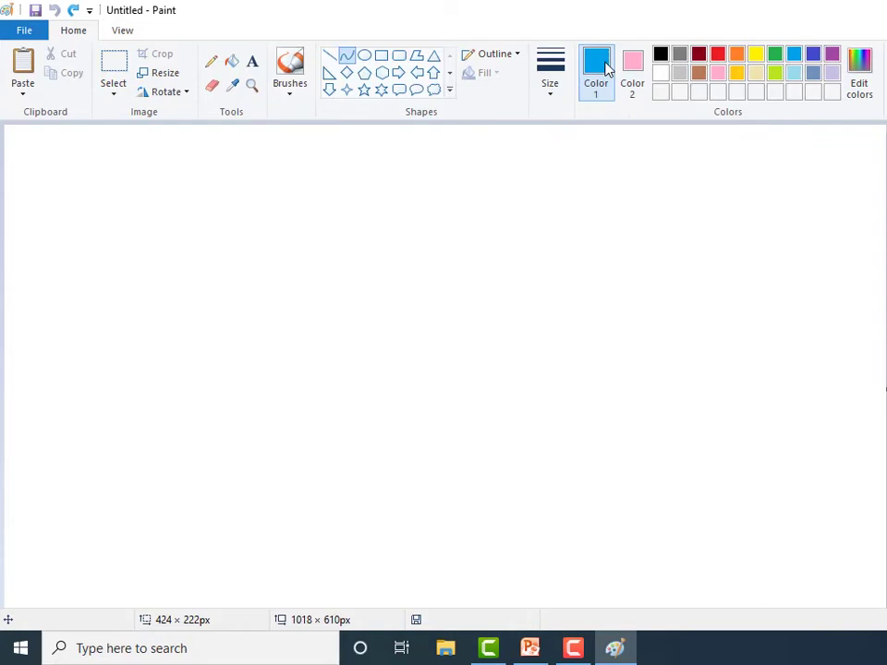
{"action": "left_click", "coordinate": [719, 55]}
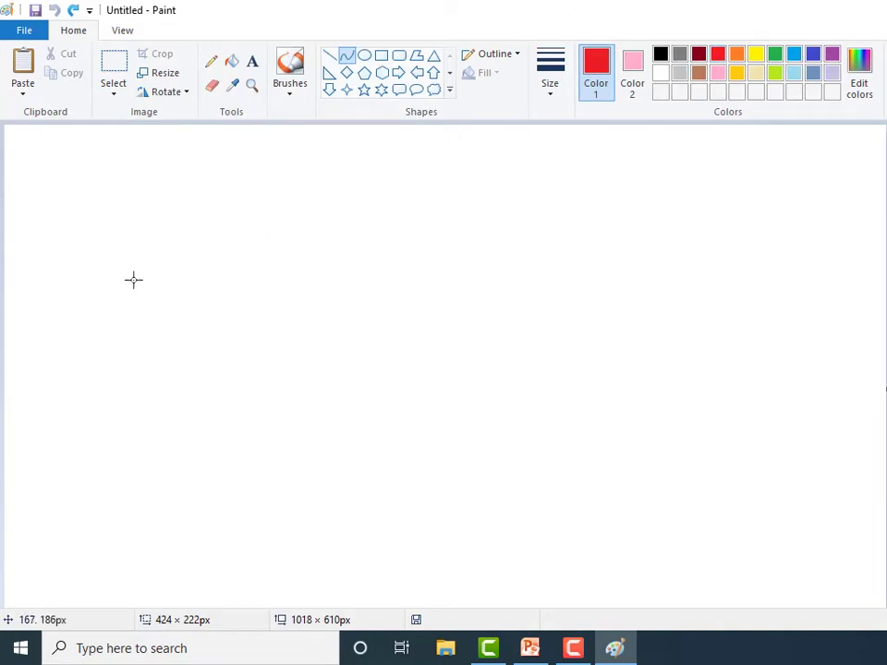
Step: Draw a red line about 814 px wide across the canvas and bend it upward near its start and downward toward its end
{"action": "left_click", "coordinate": [41, 304]}
{"action": "left_click_drag", "start_coordinate": [41, 304], "coordinate": [749, 379]}
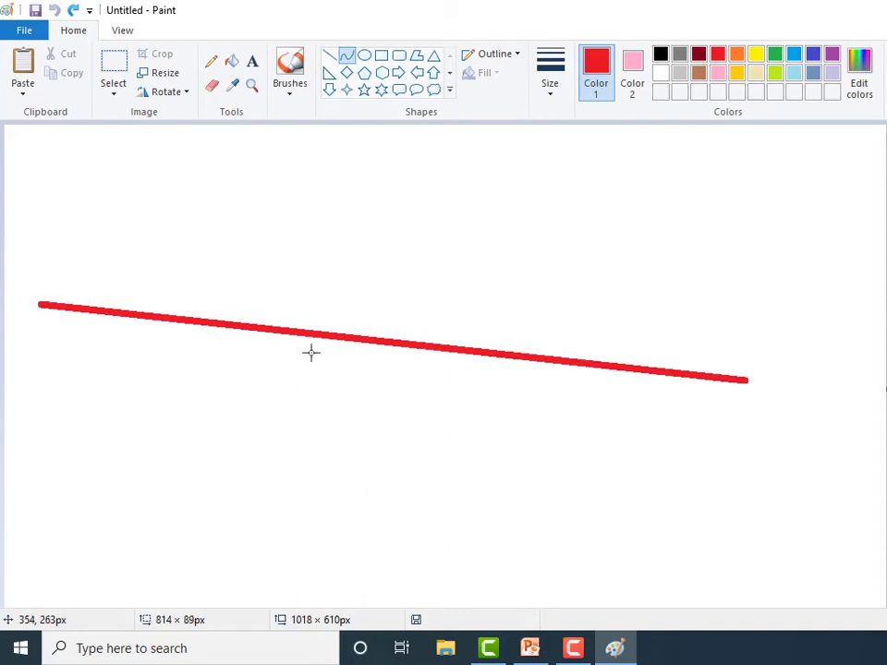
{"action": "left_click", "coordinate": [173, 317]}
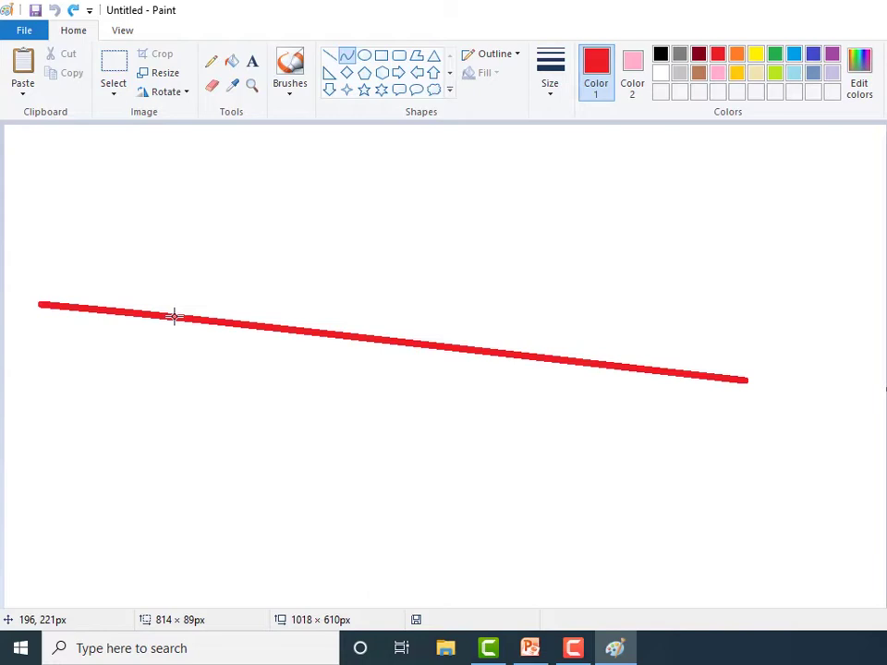
{"action": "left_click_drag", "start_coordinate": [174, 317], "coordinate": [213, 219]}
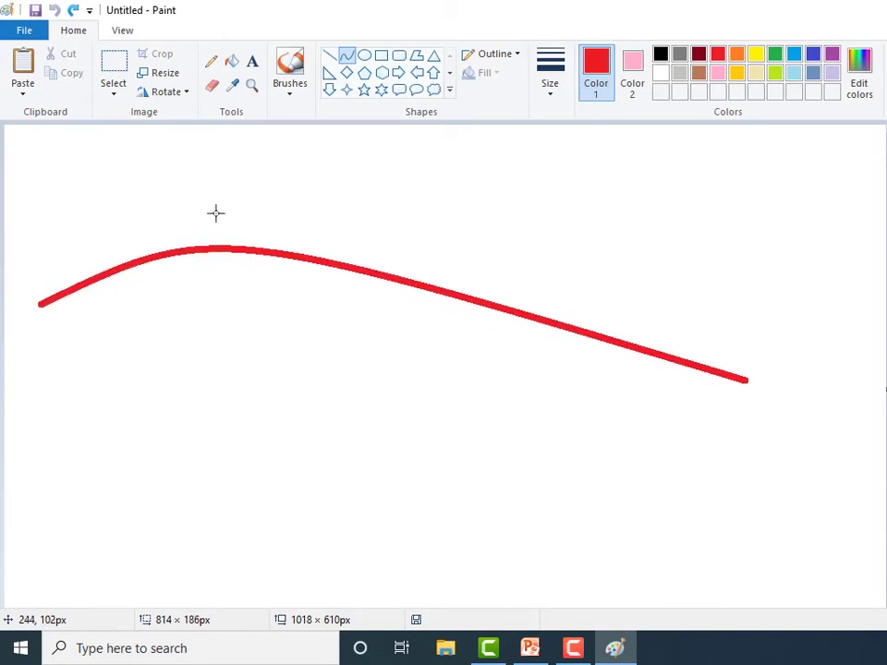
{"action": "left_click_drag", "start_coordinate": [530, 315], "coordinate": [453, 403]}
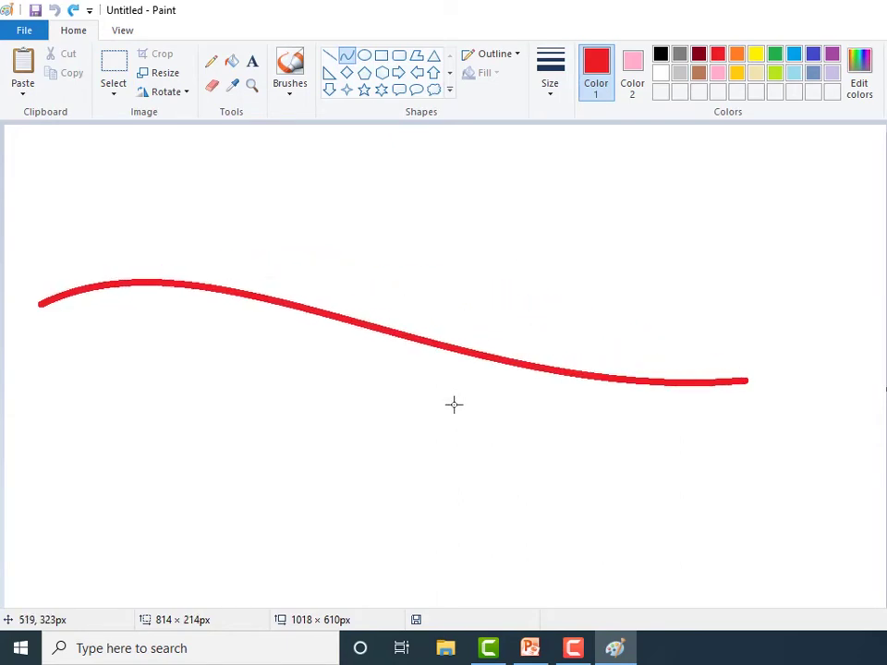
{"action": "left_click_drag", "start_coordinate": [454, 403], "coordinate": [486, 342]}
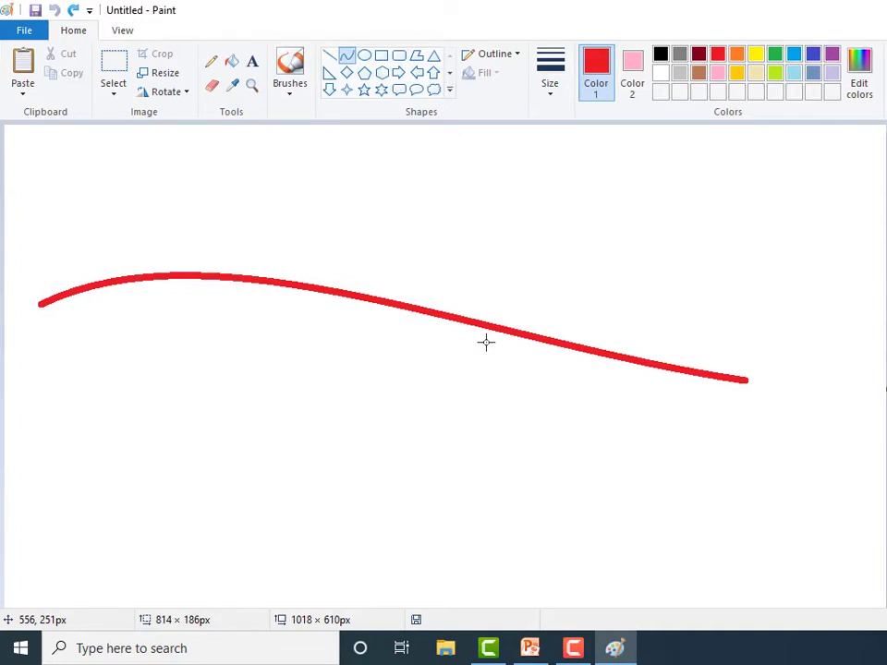
{"action": "left_click_drag", "start_coordinate": [485, 343], "coordinate": [465, 404]}
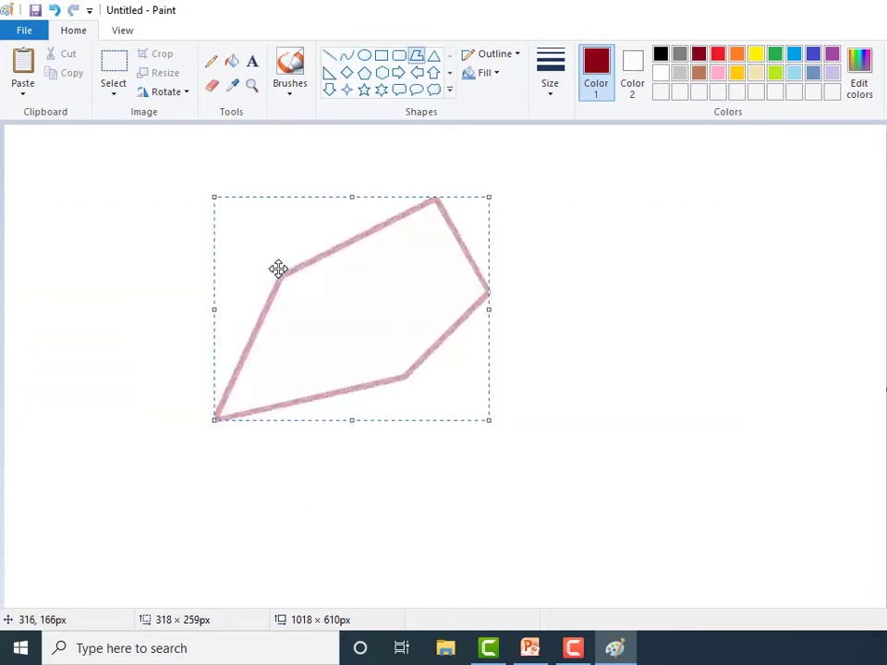
Step: Delete the selected polygon and place a text box enlarged to about 521 × 61 px on the canvas
{"action": "key", "text": "Delete"}
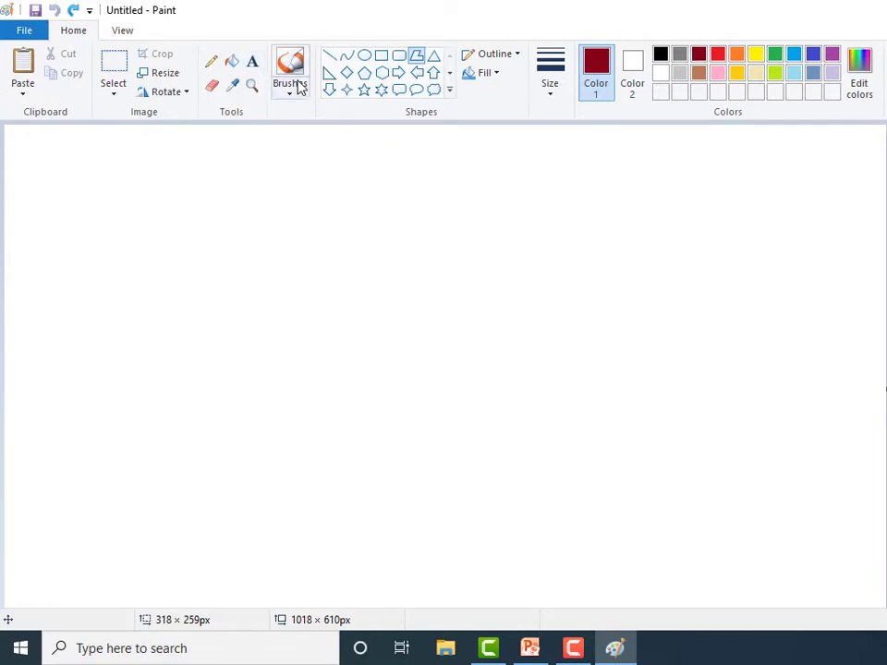
{"action": "left_click", "coordinate": [252, 62]}
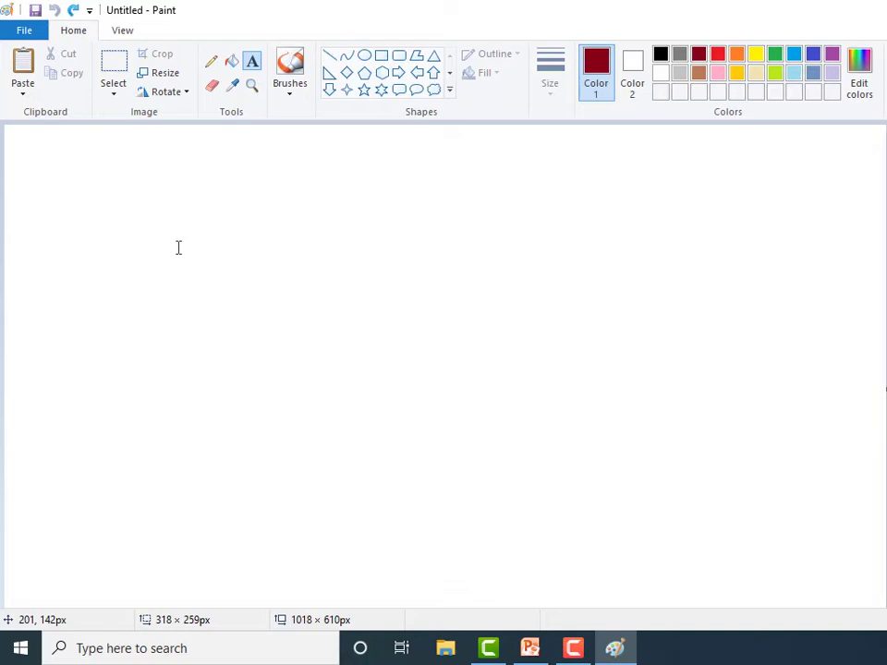
{"action": "left_click", "coordinate": [120, 293]}
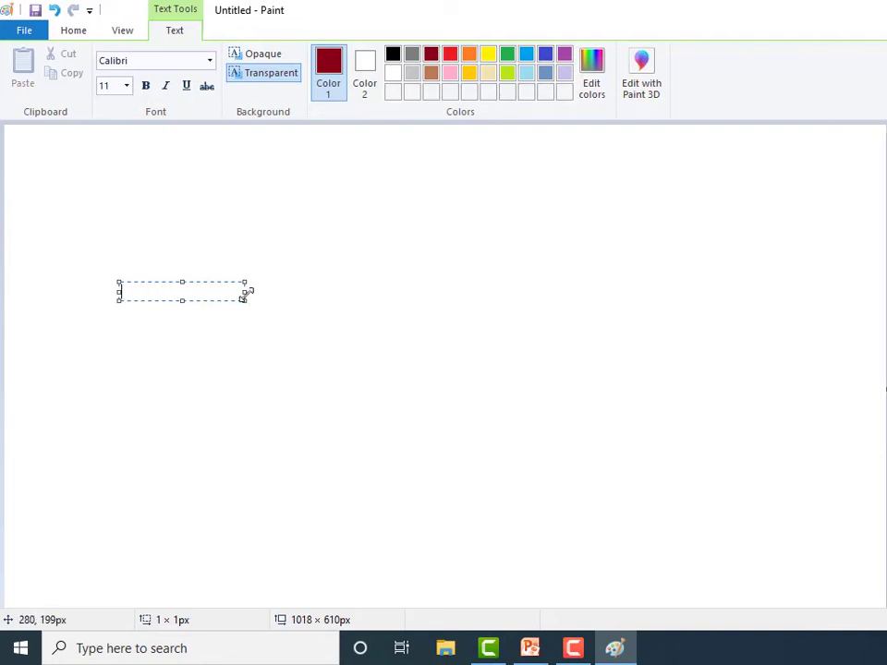
{"action": "left_click_drag", "start_coordinate": [246, 293], "coordinate": [565, 262]}
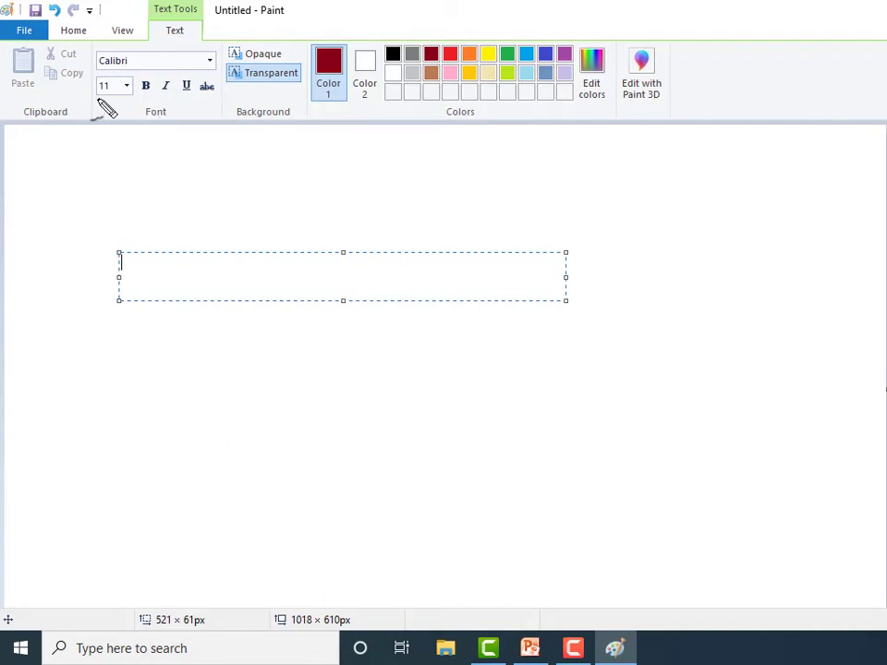
{"action": "mouse_move", "coordinate": [98, 102]}
{"action": "left_mouse_down"}
{"action": "mouse_move", "coordinate": [99, 125]}
{"action": "mouse_move", "coordinate": [221, 128]}
{"action": "mouse_move", "coordinate": [229, 81]}
{"action": "left_mouse_up"}
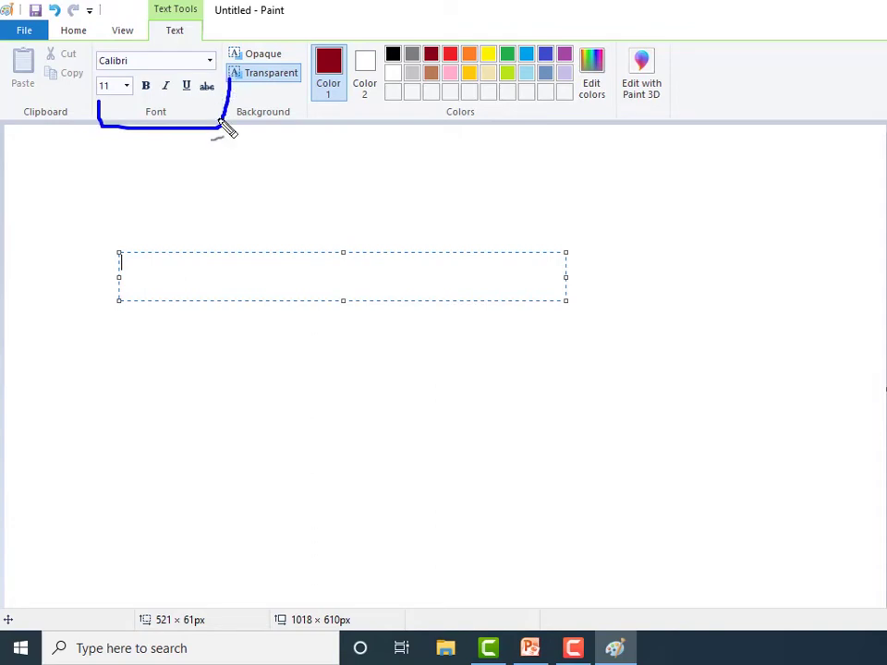
{"action": "key", "text": "Escape"}
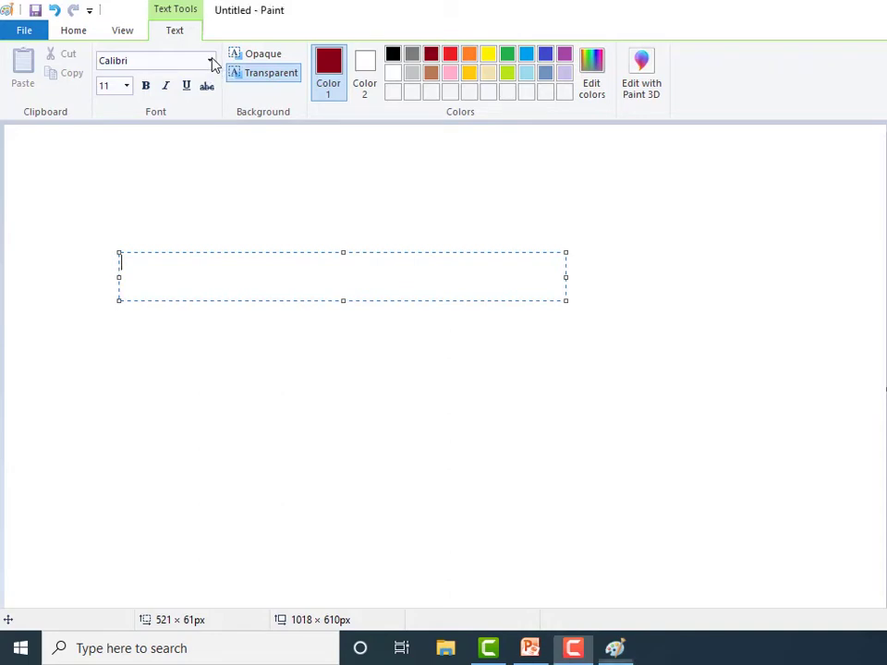
{"action": "left_click", "coordinate": [211, 62]}
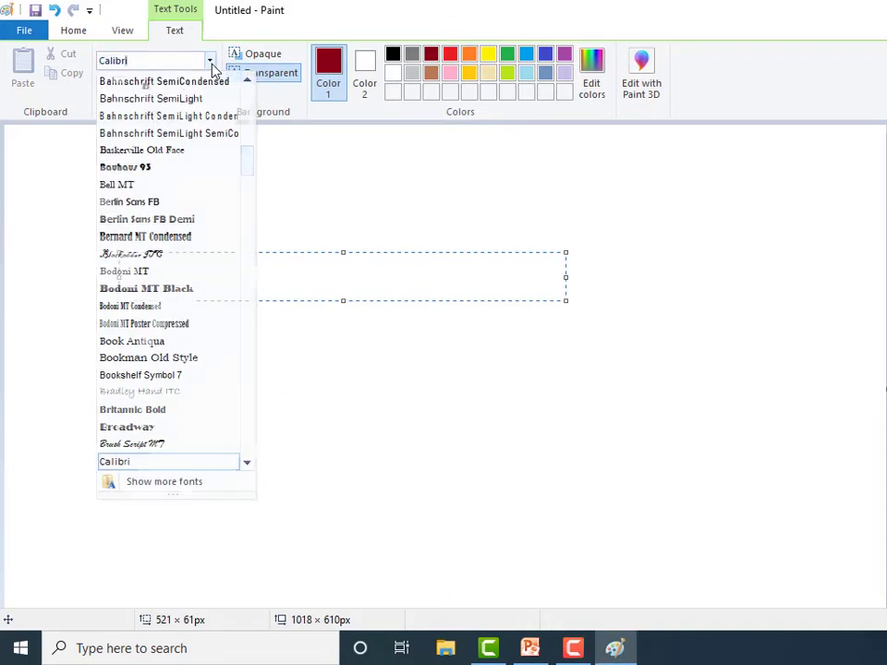
{"action": "left_click", "coordinate": [211, 63]}
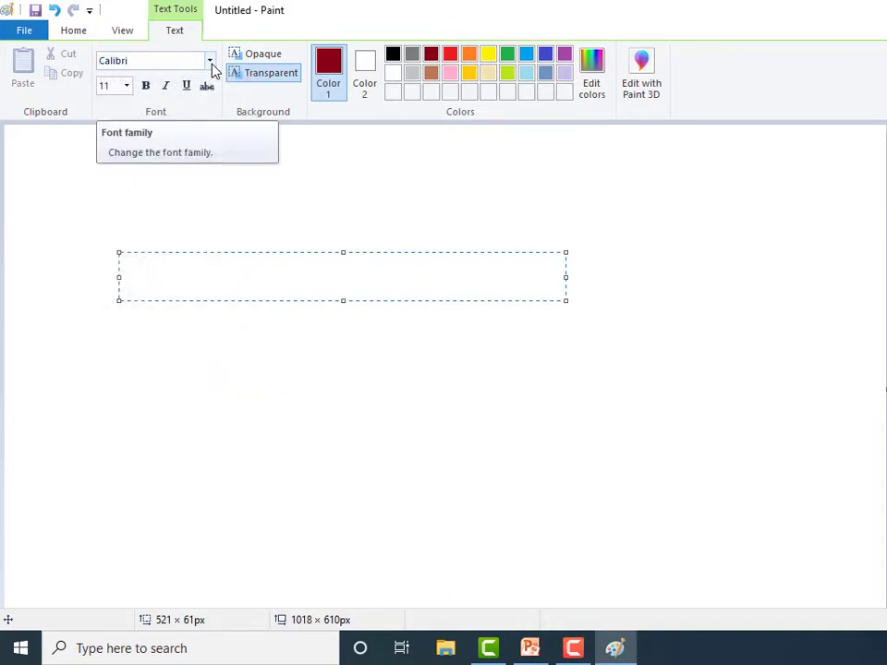
Step: Set the font size to 26 and the text color to red, and enter "ALWAYS SPEAK TRUTH" in the text box
{"action": "left_click", "coordinate": [127, 86]}
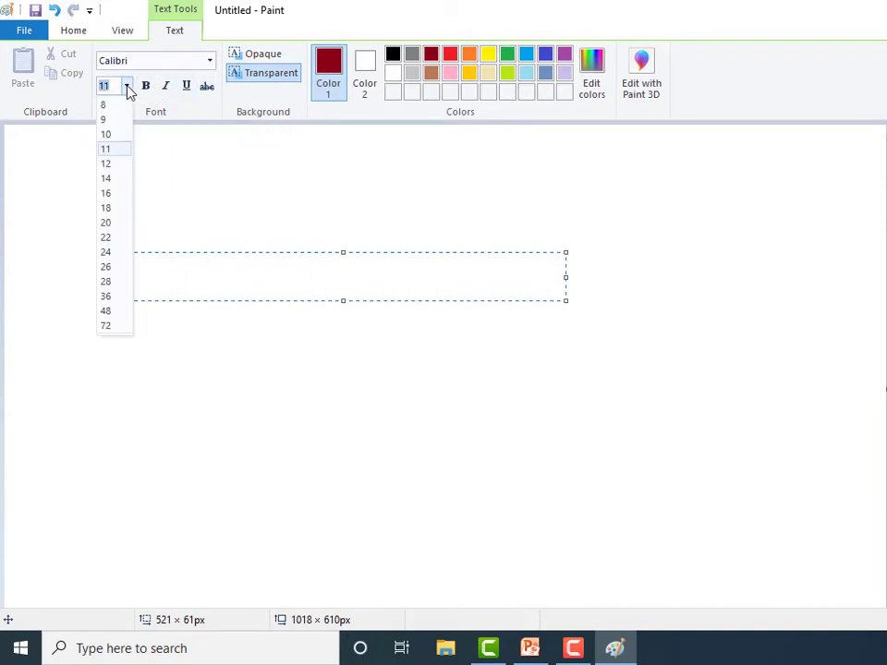
{"action": "left_click", "coordinate": [110, 269]}
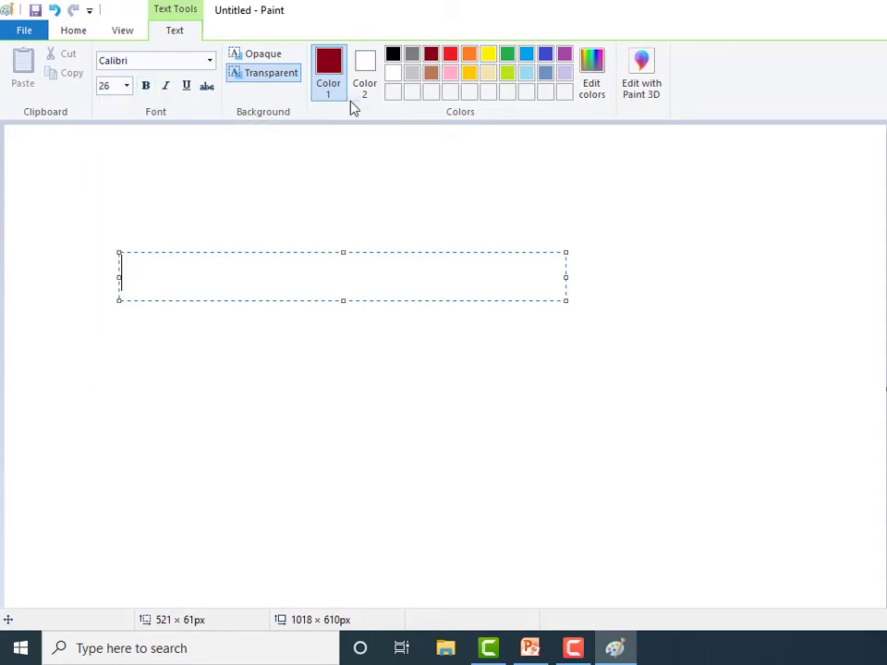
{"action": "left_click", "coordinate": [452, 55]}
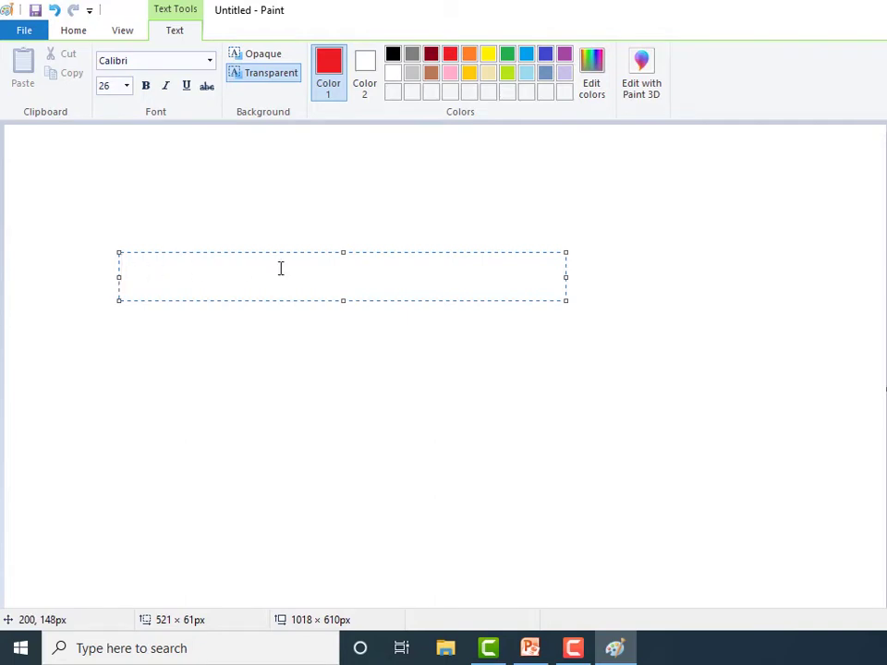
{"action": "type", "text": "ALWA"}
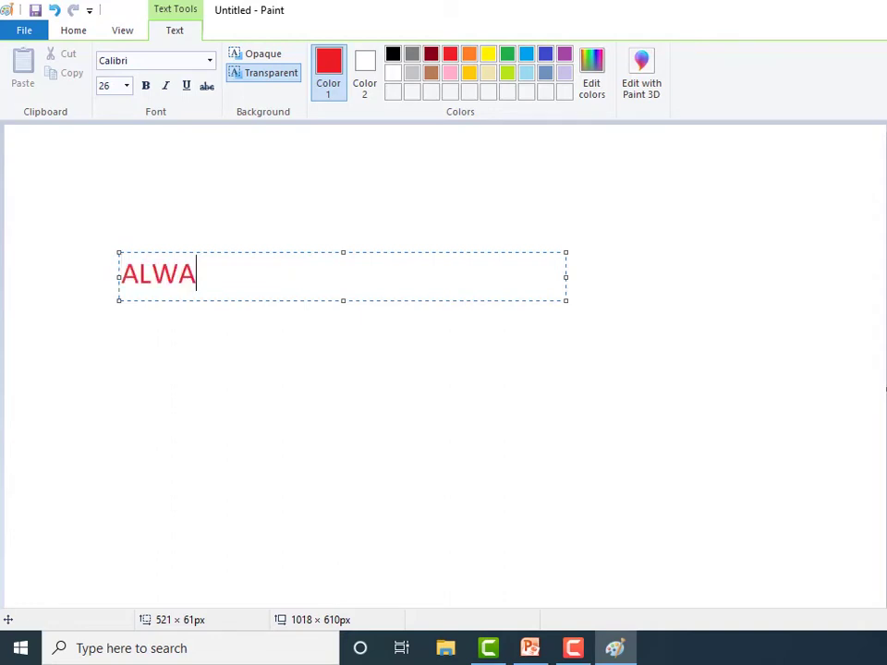
{"action": "type", "text": "YS SPEA"}
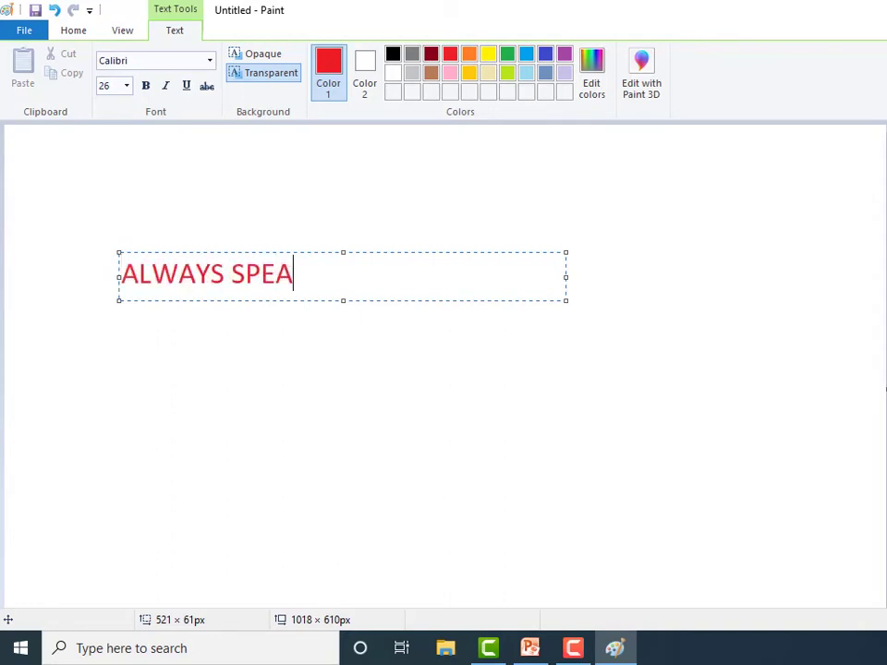
{"action": "type", "text": "K TRUTH"}
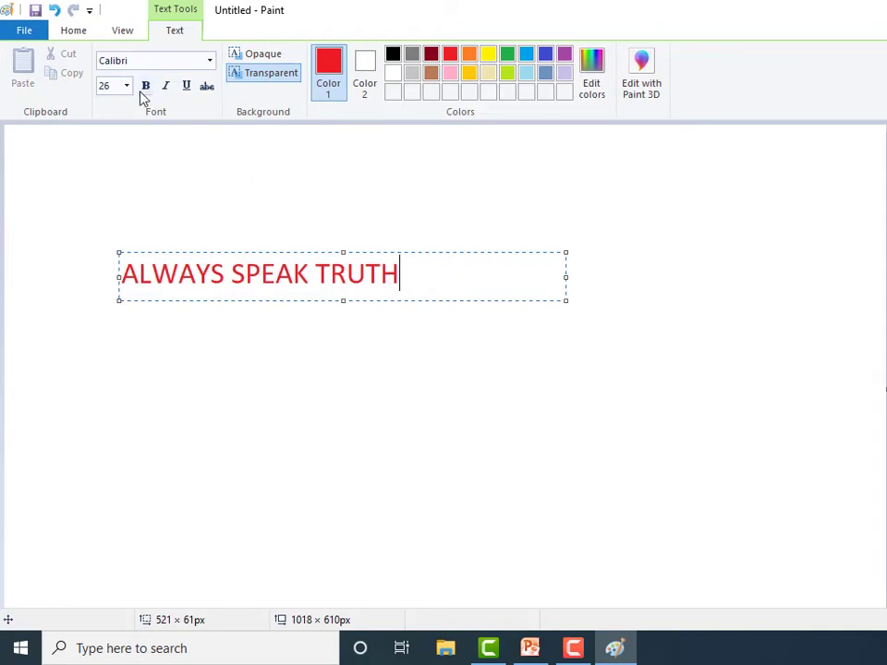
Step: Extend the text box downward to fit a second line and choose the Bahnschrift font at size 28
{"action": "left_click_drag", "start_coordinate": [390, 303], "coordinate": [390, 337]}
{"action": "left_click", "coordinate": [210, 61]}
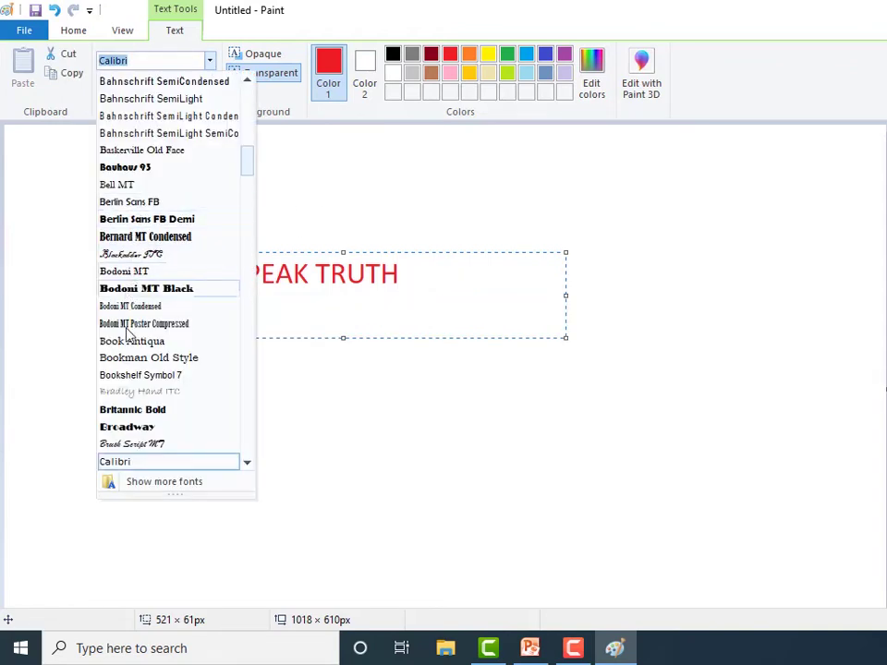
{"action": "scroll", "coordinate": [157, 290], "scroll_direction": "up", "scroll_amount": 8}
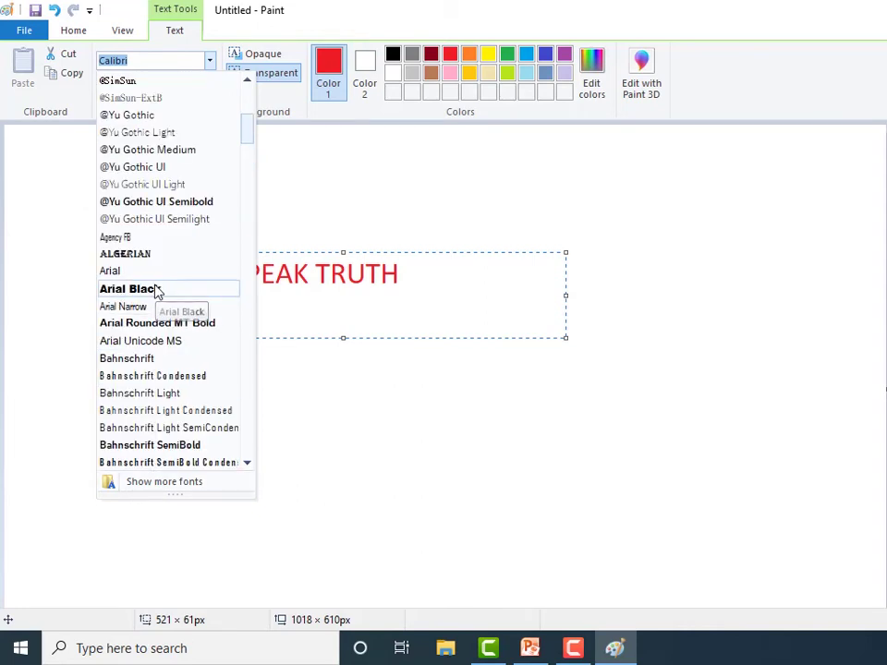
{"action": "left_click", "coordinate": [127, 92]}
{"action": "left_click", "coordinate": [127, 86]}
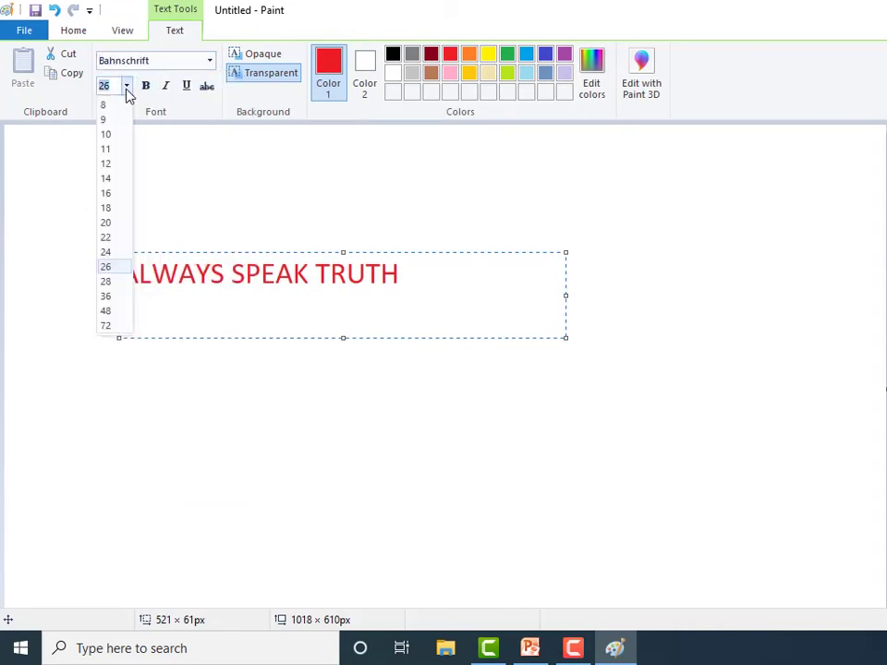
{"action": "left_click", "coordinate": [105, 280]}
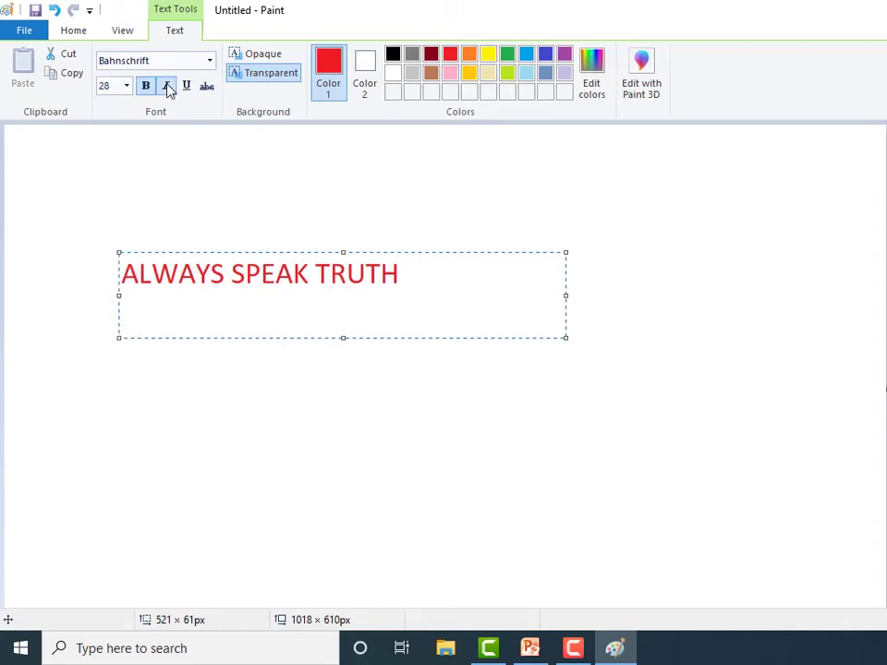
Step: Add a second line reading "ALWAYS SPEAK TRUTH" in bold italic indigo text below the red line
{"action": "left_click", "coordinate": [167, 87]}
{"action": "left_click", "coordinate": [545, 59]}
{"action": "type", "text": "ALWAYS SPEA"}
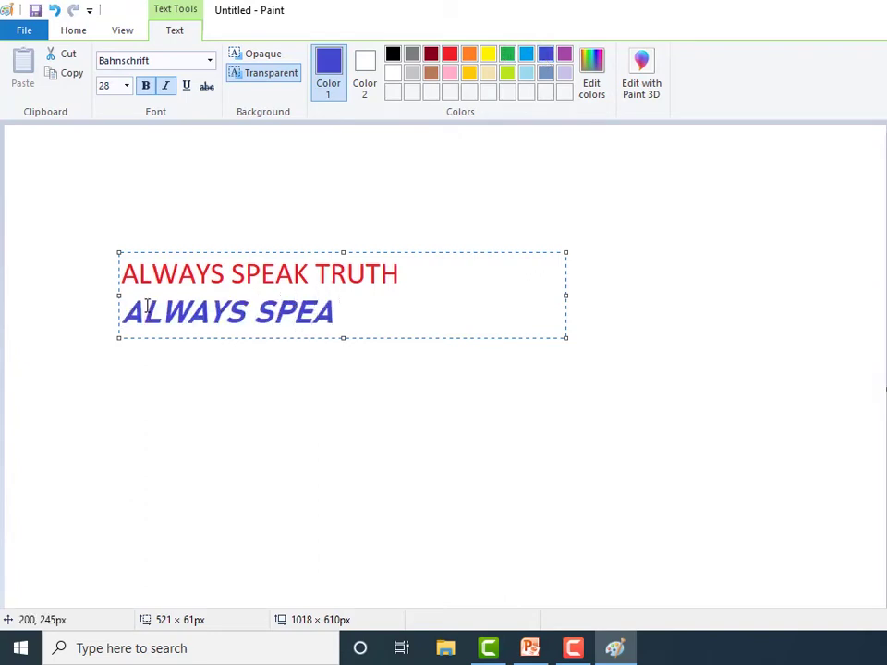
{"action": "type", "text": "K TRUT"}
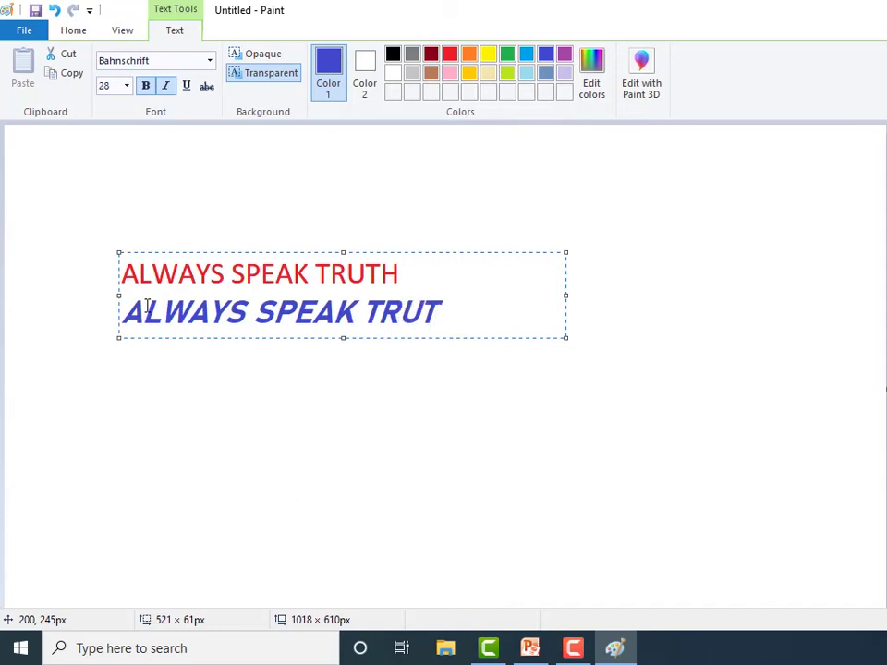
{"action": "type", "text": "H"}
{"action": "key", "text": "Escape"}
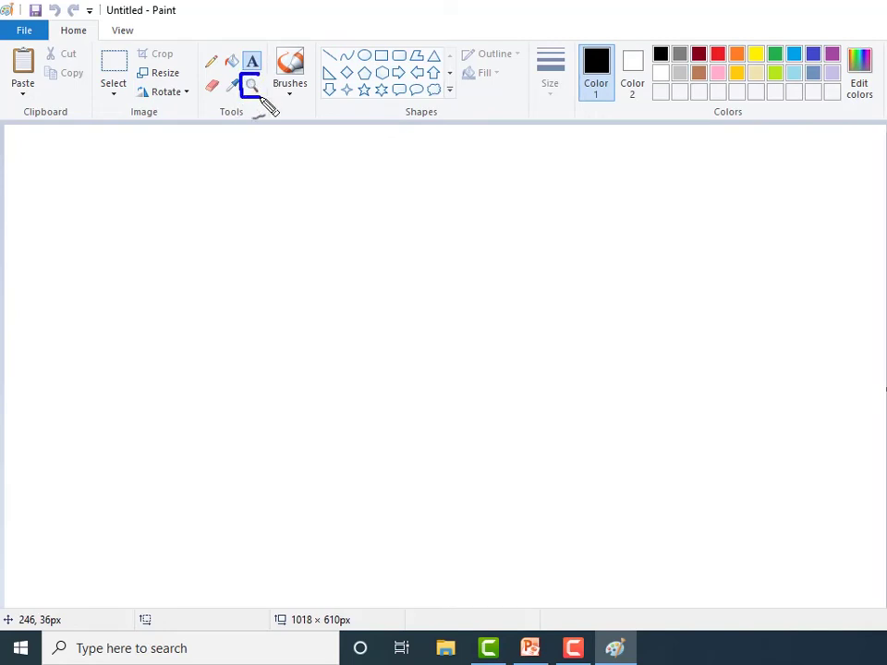
{"action": "key", "text": "e"}
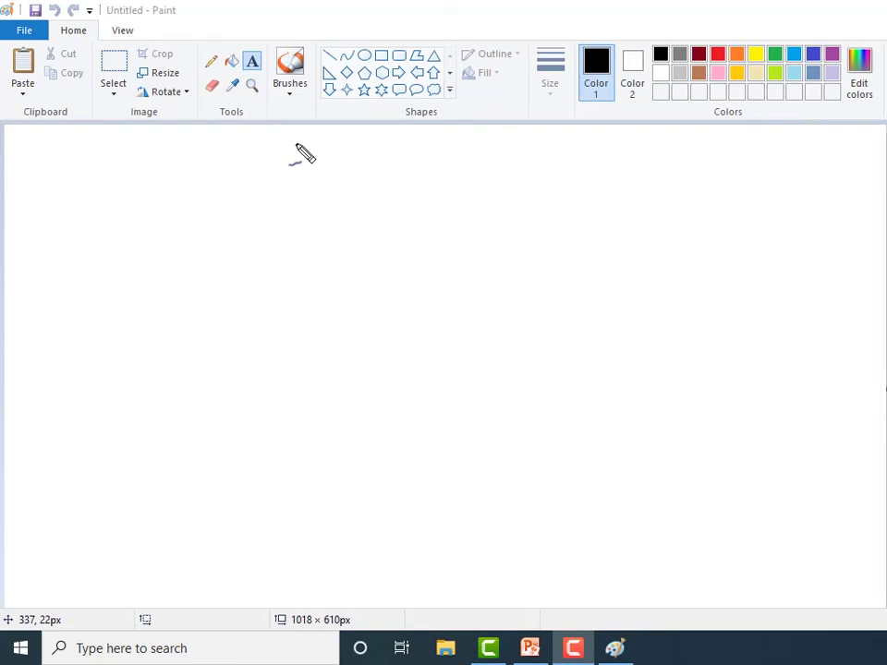
{"action": "key", "text": "Escape"}
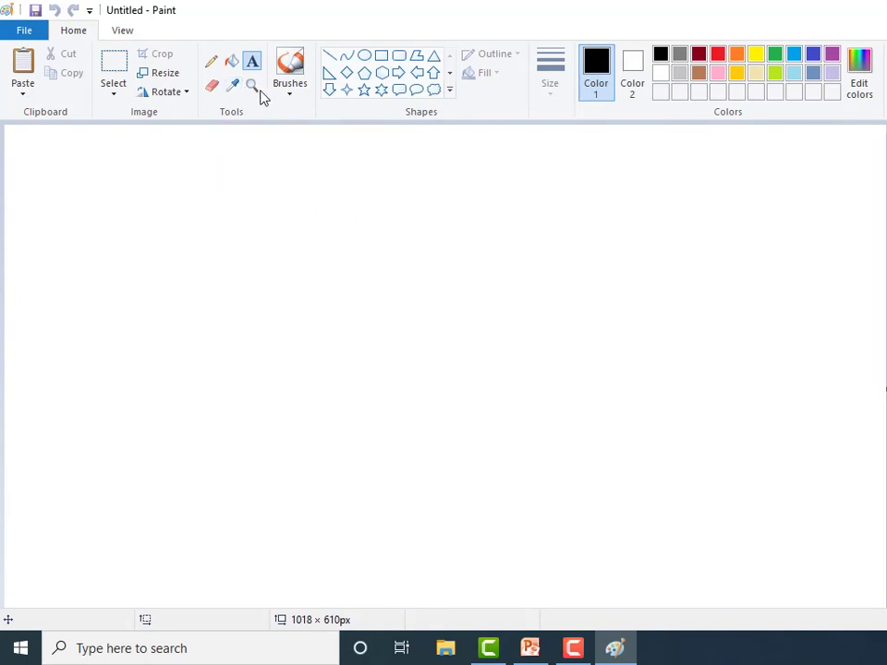
Step: Draw a triangular house roof from three purple straight lines in the upper left-centre area of the blank canvas
{"action": "left_click", "coordinate": [212, 61]}
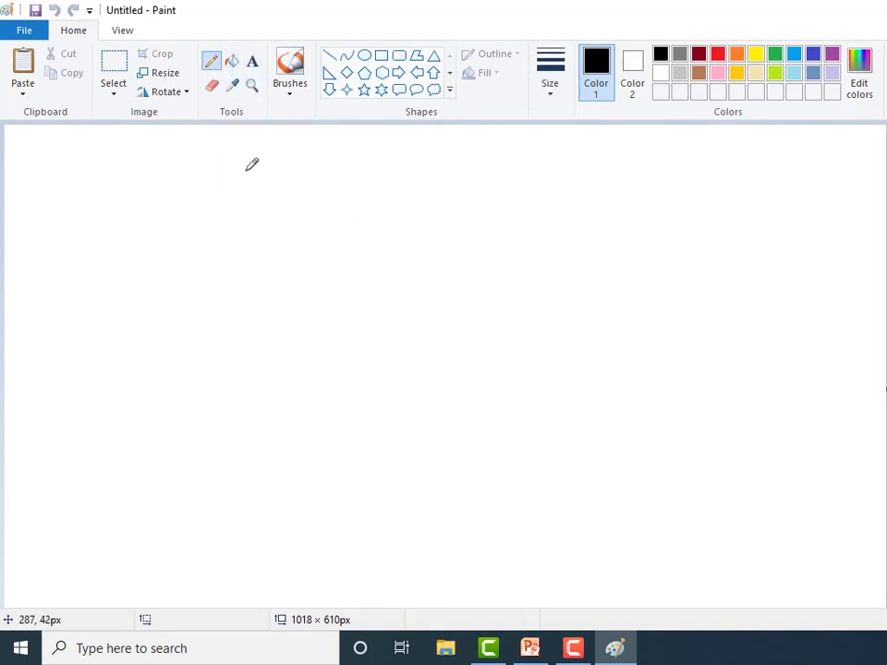
{"action": "left_click", "coordinate": [329, 55]}
{"action": "left_click", "coordinate": [831, 53]}
{"action": "left_click_drag", "start_coordinate": [183, 260], "coordinate": [330, 159]}
{"action": "left_click_drag", "start_coordinate": [331, 161], "coordinate": [487, 254]}
{"action": "left_click_drag", "start_coordinate": [183, 260], "coordinate": [491, 255]}
Step: Draw the two side walls and the base line of the house below the roof with indigo straight lines
{"action": "left_click", "coordinate": [813, 53]}
{"action": "left_click_drag", "start_coordinate": [190, 262], "coordinate": [190, 449]}
{"action": "left_click_drag", "start_coordinate": [481, 257], "coordinate": [495, 442]}
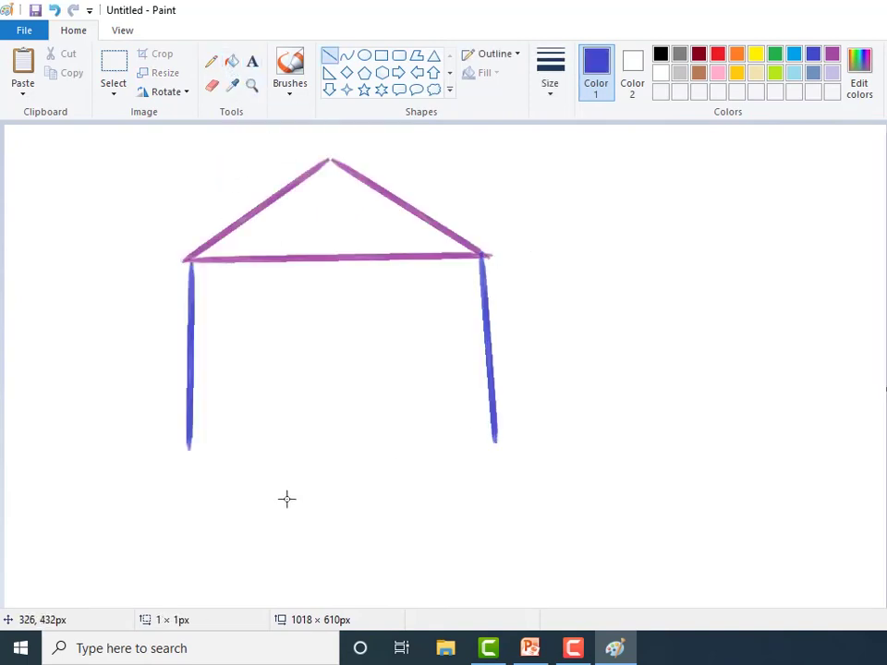
{"action": "left_click_drag", "start_coordinate": [189, 447], "coordinate": [496, 443]}
Step: Draw a gold rectangle as the door in the middle of the house, standing on the base line
{"action": "left_click", "coordinate": [382, 55]}
{"action": "left_click", "coordinate": [736, 72]}
{"action": "left_click_drag", "start_coordinate": [289, 306], "coordinate": [410, 443]}
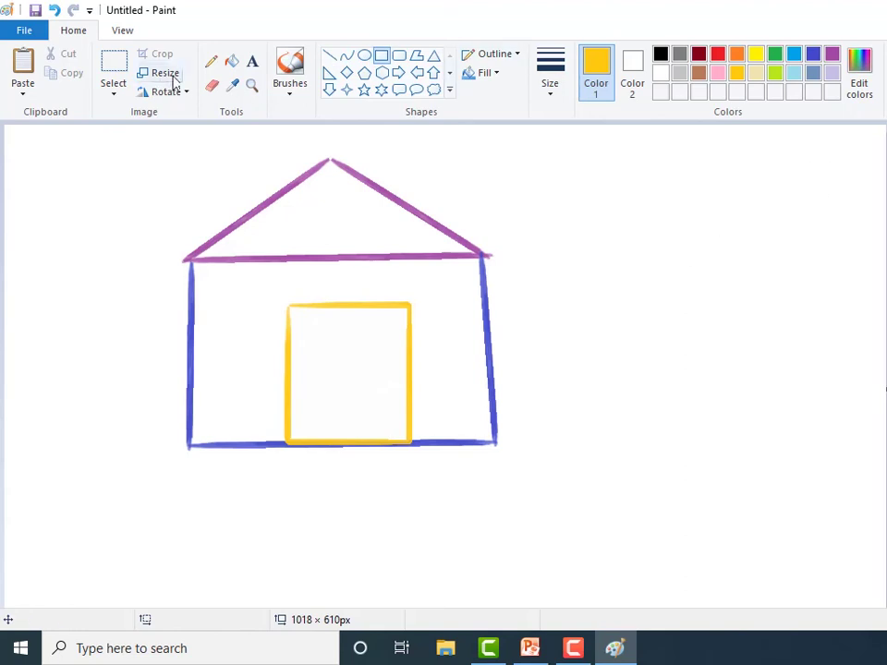
Step: Magnify the lower part of the house by one level with the Magnifier and zoom back out by three levels
{"action": "left_click", "coordinate": [252, 91]}
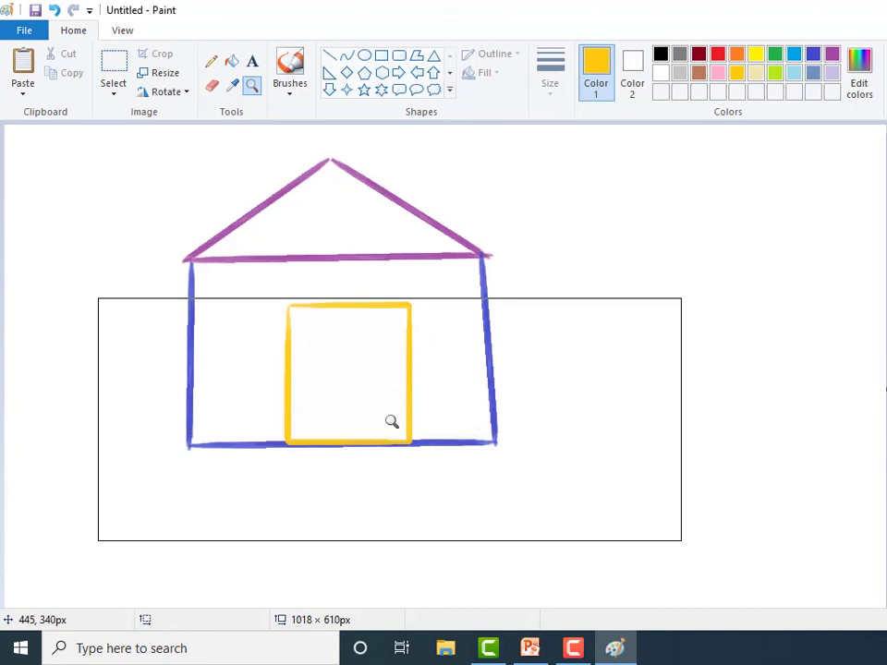
{"action": "left_click", "coordinate": [299, 435]}
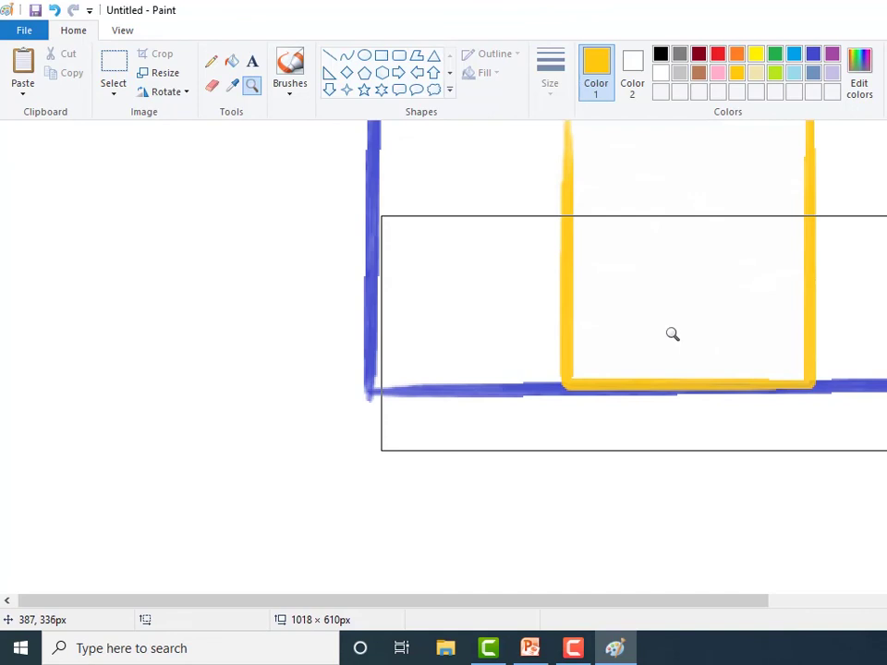
{"action": "right_click", "coordinate": [497, 390]}
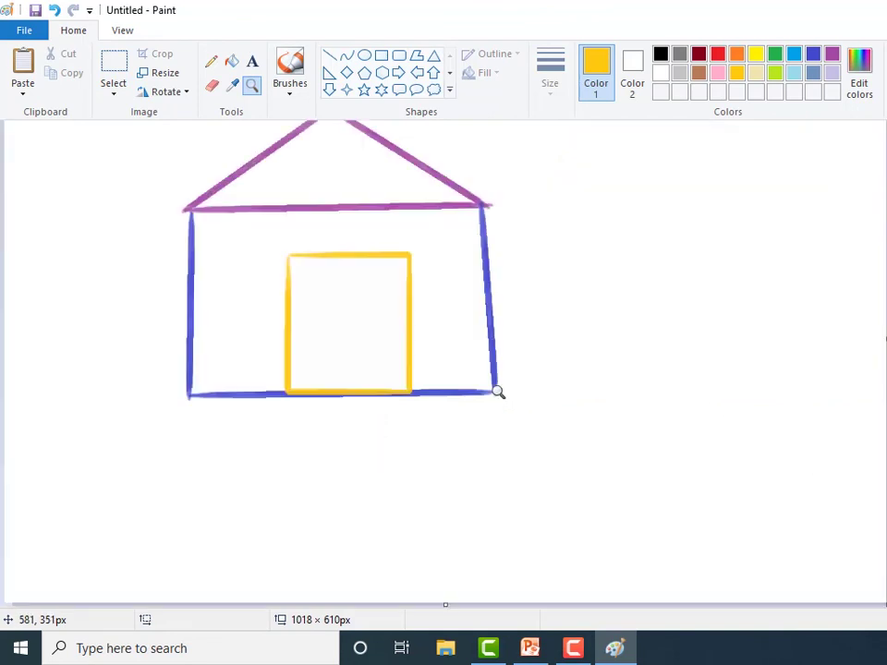
{"action": "right_click", "coordinate": [481, 387]}
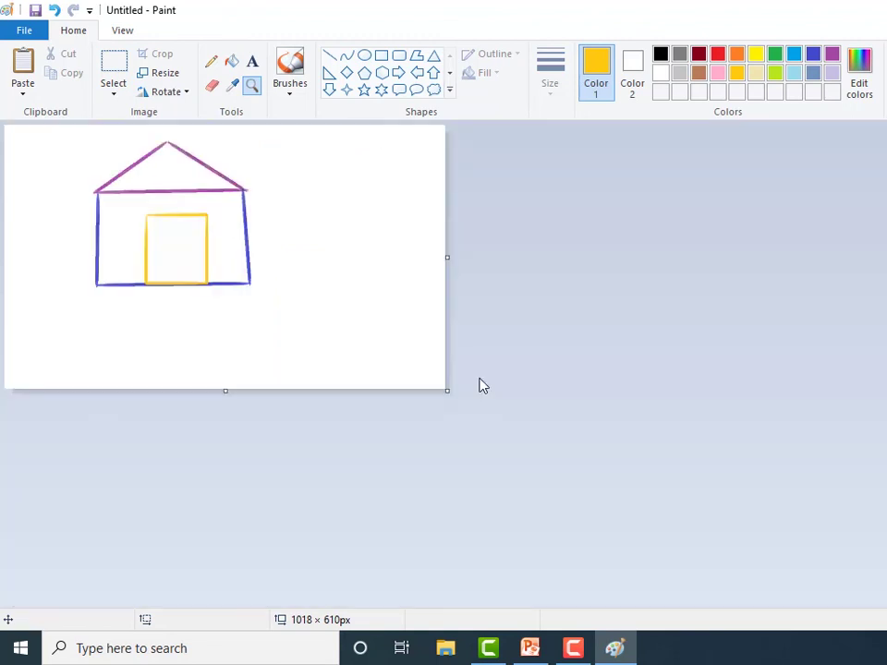
{"action": "right_click", "coordinate": [299, 294]}
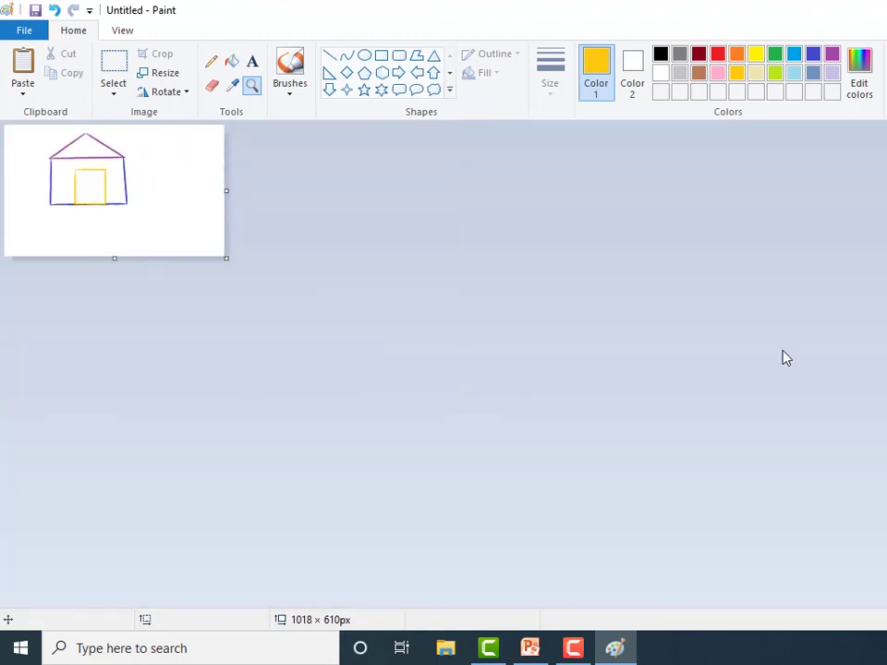